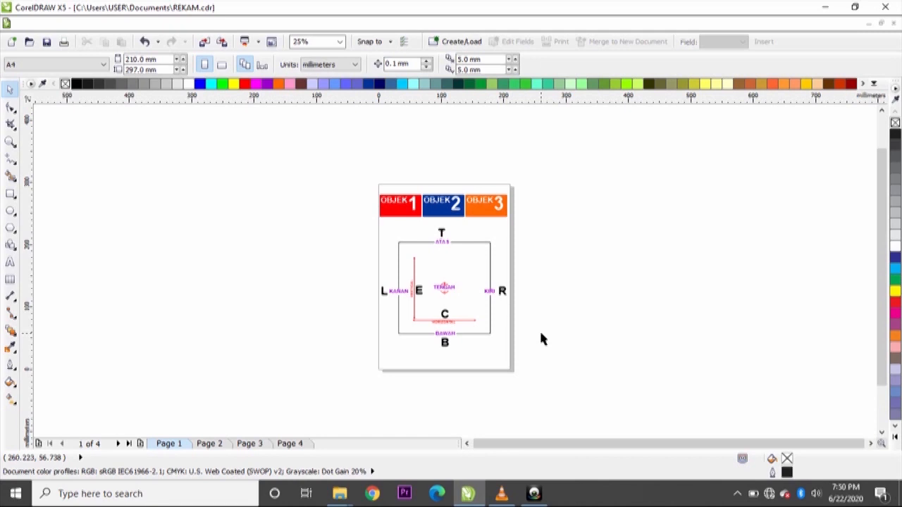
Create a new blank document and browse the Documents folder for a drawing to open
key(ctrl+n)
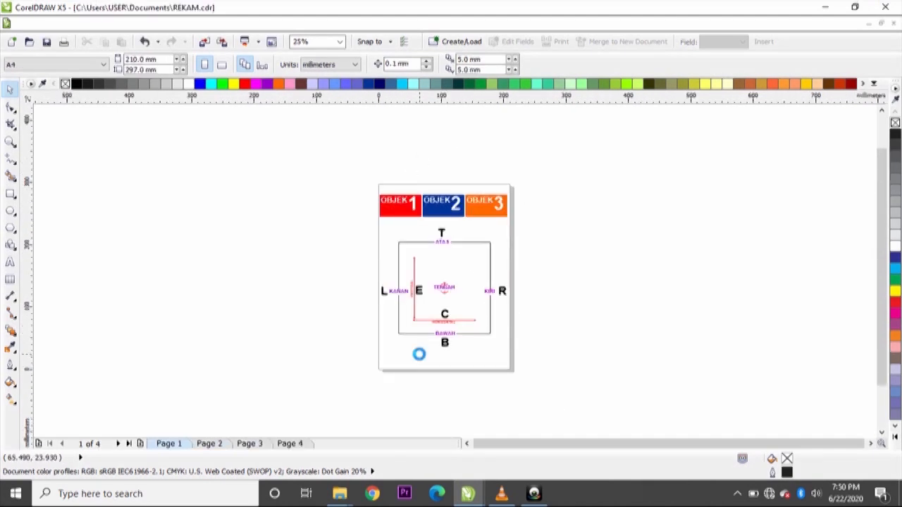
key(ctrl+o)
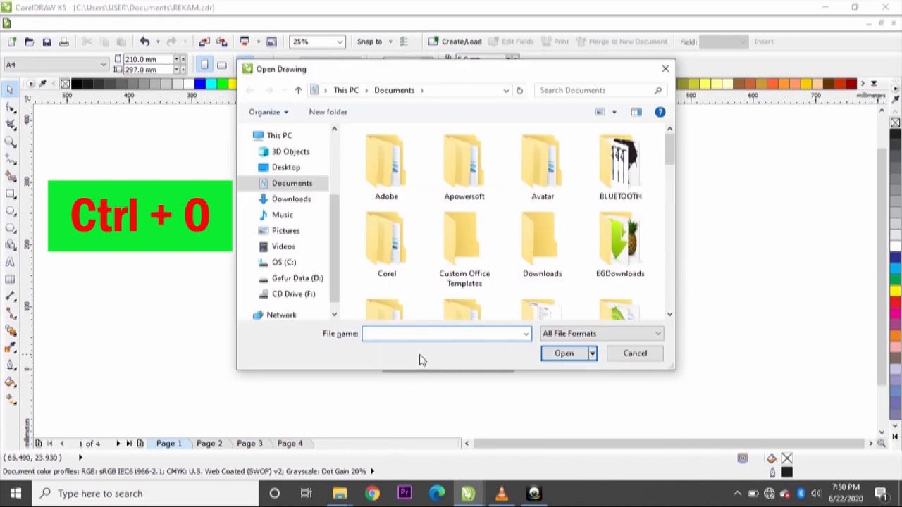
drag(675, 147, 681, 256)
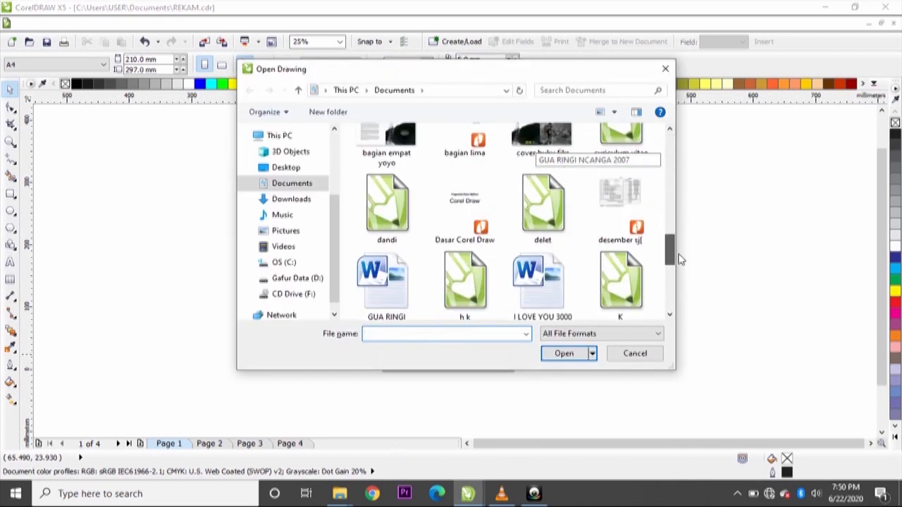
click(540, 238)
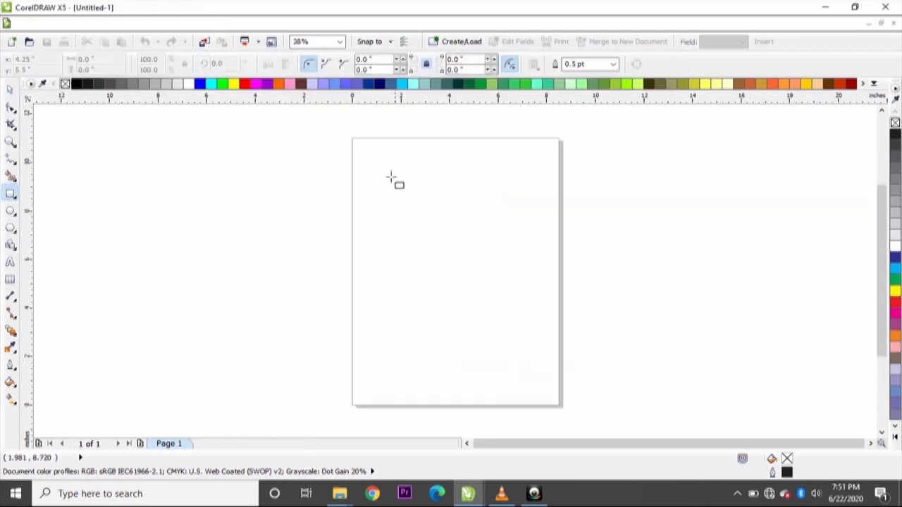
Draw a rectangle about 5.05 by 4.08 inches on the blank page and start saving the drawing as CDR - CorelDRAW
drag(384, 172, 508, 272)
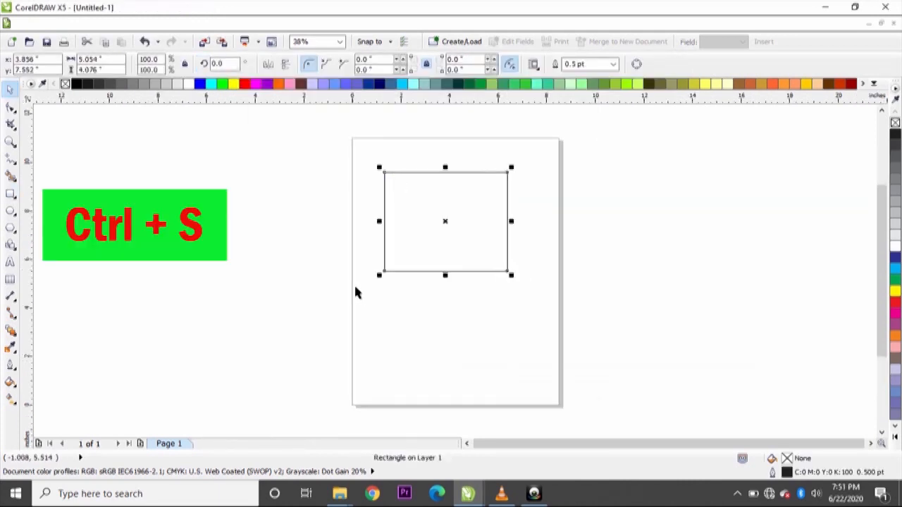
key(ctrl+s)
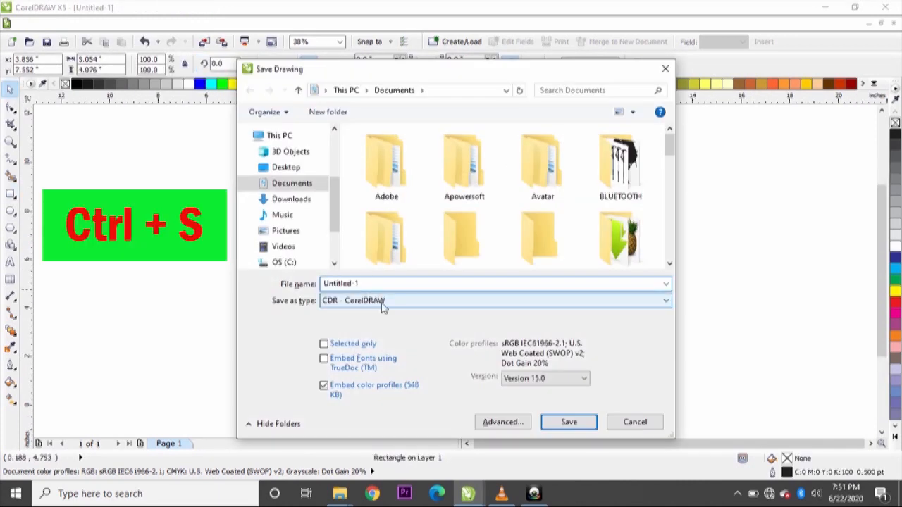
click(356, 300)
click(377, 302)
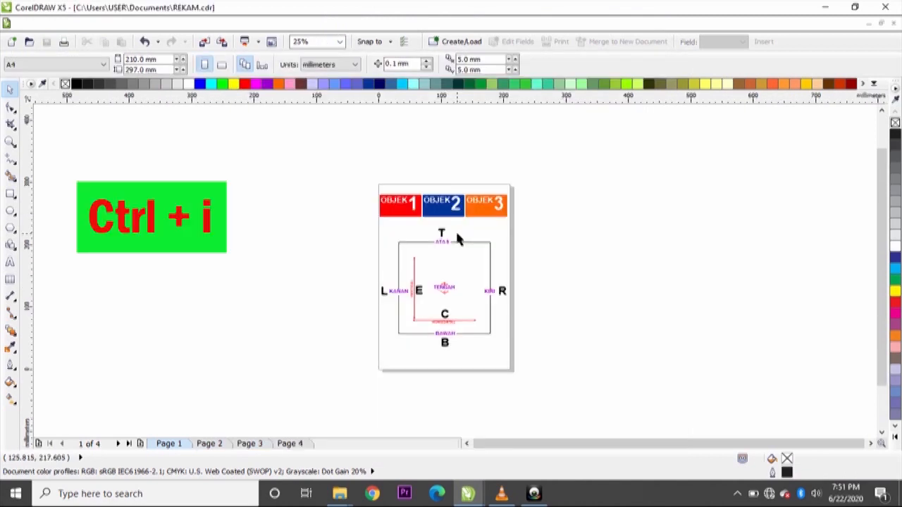
Import the image "cover buku fiks" and place it beside the page's left edge, about 240 mm wide and 161 mm high
key(ctrl+i)
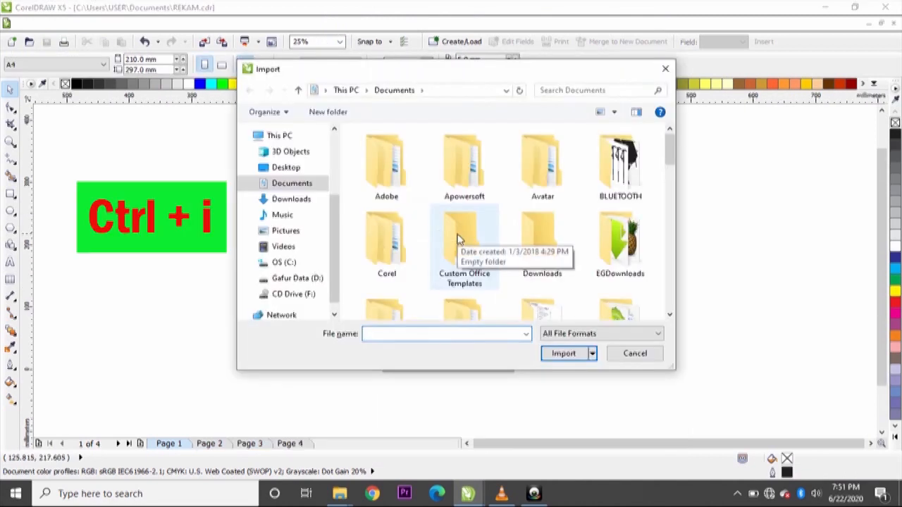
drag(675, 147, 680, 236)
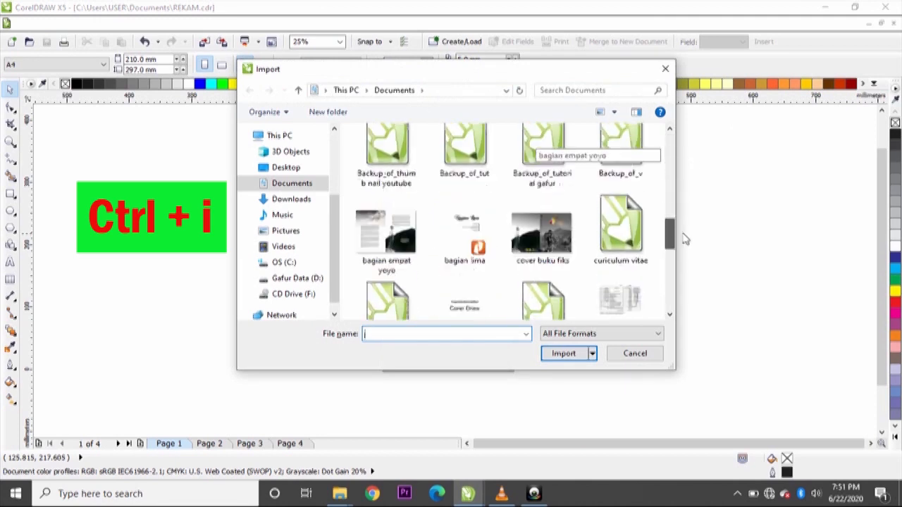
click(552, 219)
click(570, 371)
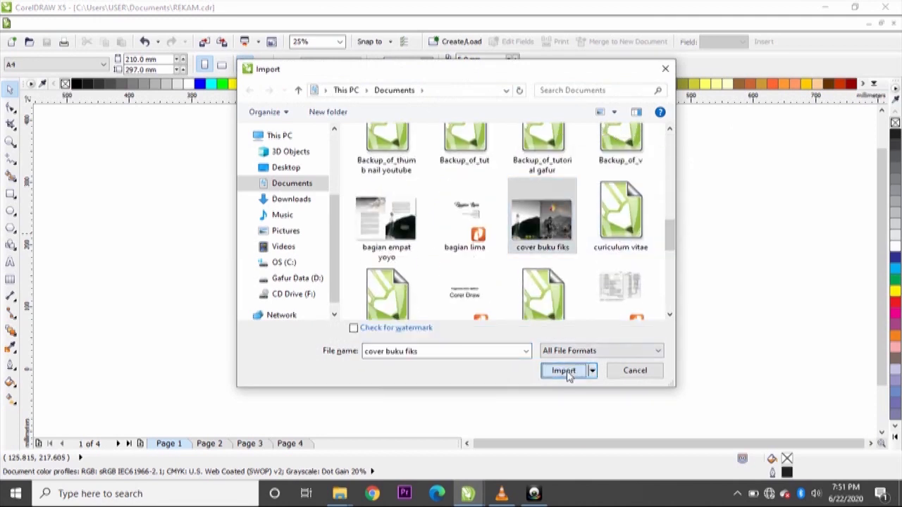
drag(204, 217, 353, 317)
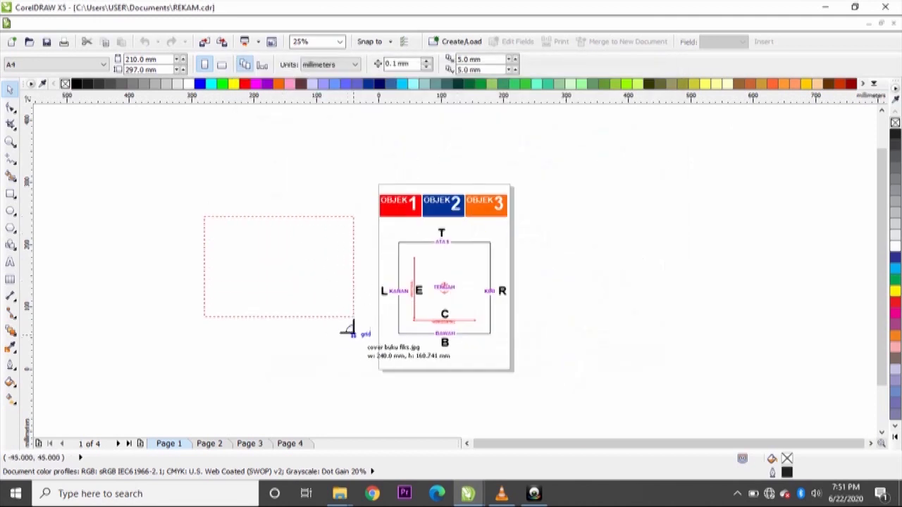
click(359, 344)
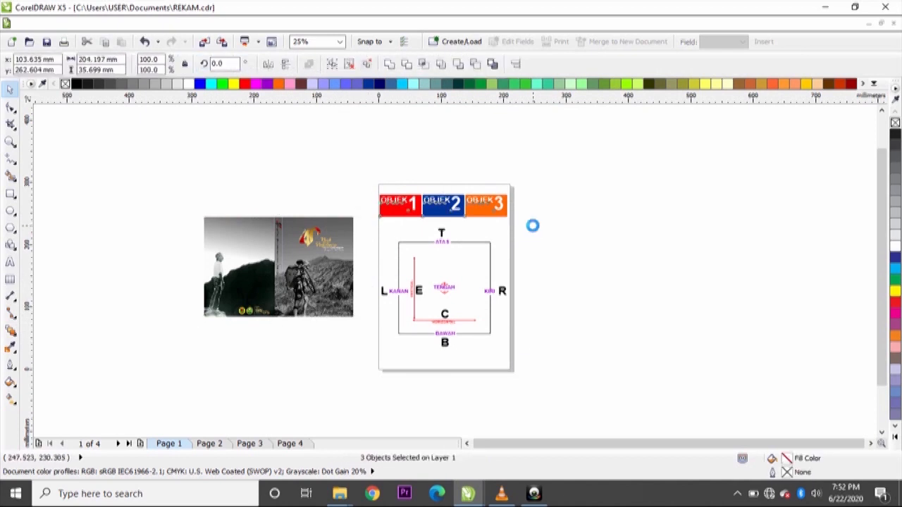
Export only the three selected OBJEK boxes as a JPEG bitmap named REKAM1
key(ctrl+e)
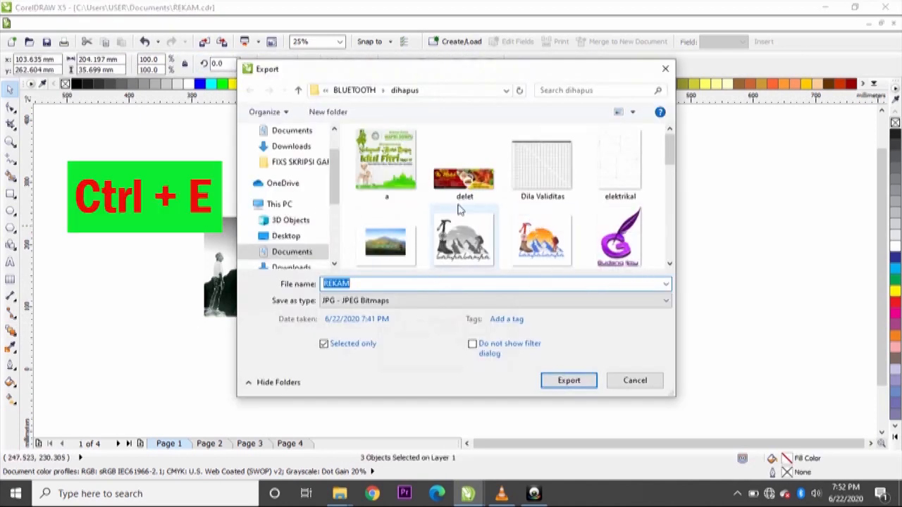
drag(671, 150, 684, 195)
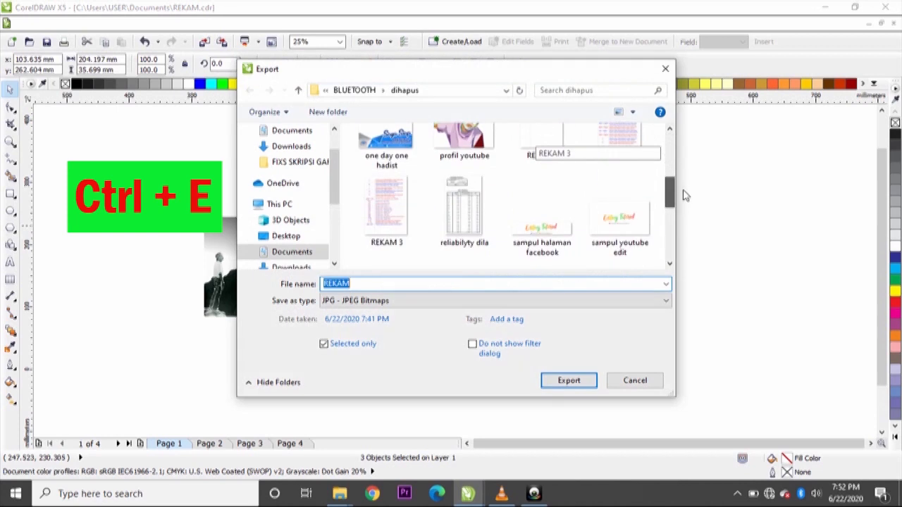
click(415, 286)
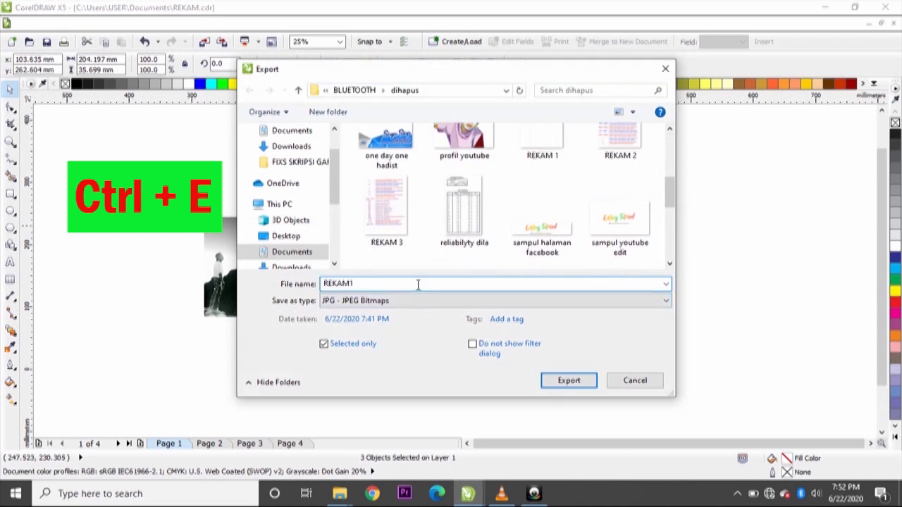
click(557, 381)
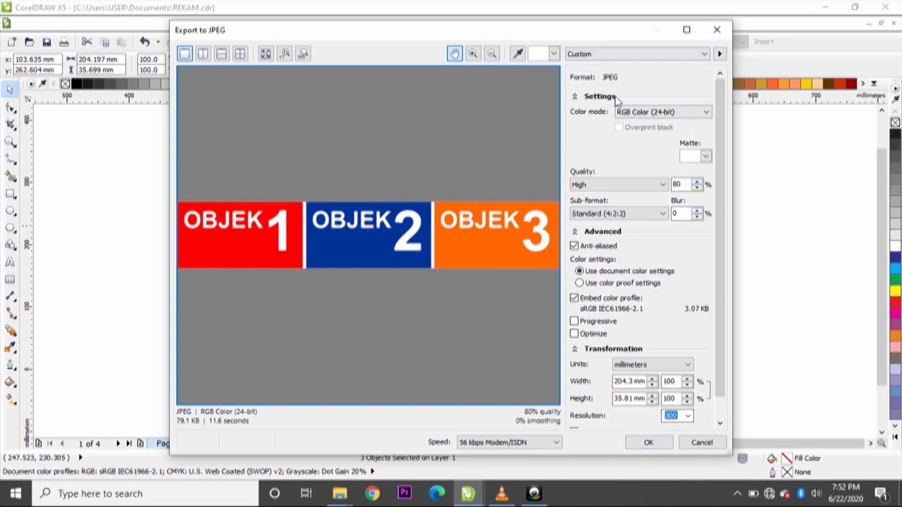
Complete the JPEG export with RGB Color (24-bit) mode and a resolution of 300
click(643, 114)
click(687, 416)
click(683, 432)
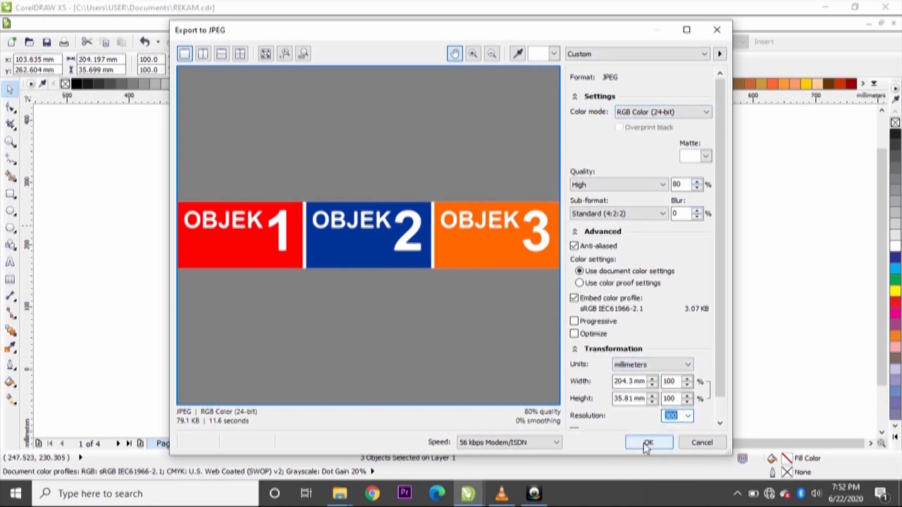
click(648, 443)
Move the three OBJEK boxes beyond the page's upper right corner, undo the move and redo it
drag(456, 211, 706, 132)
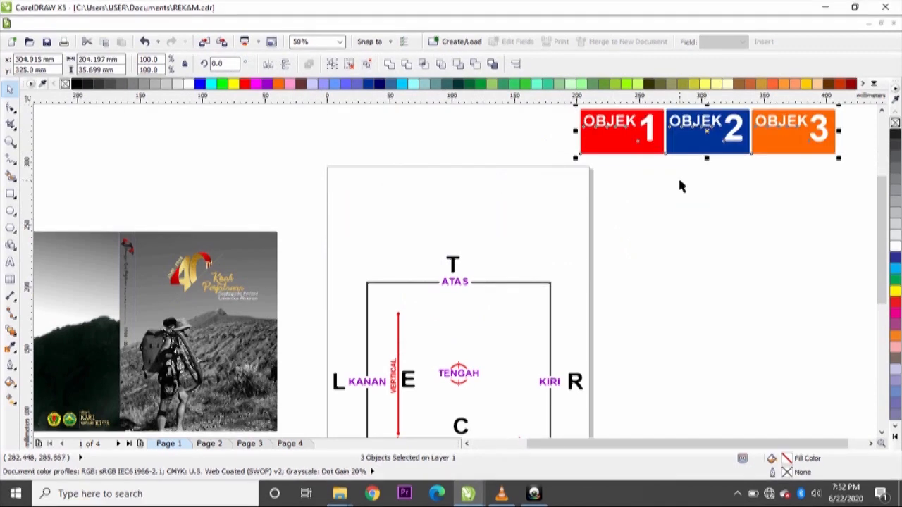
key(ctrl+z)
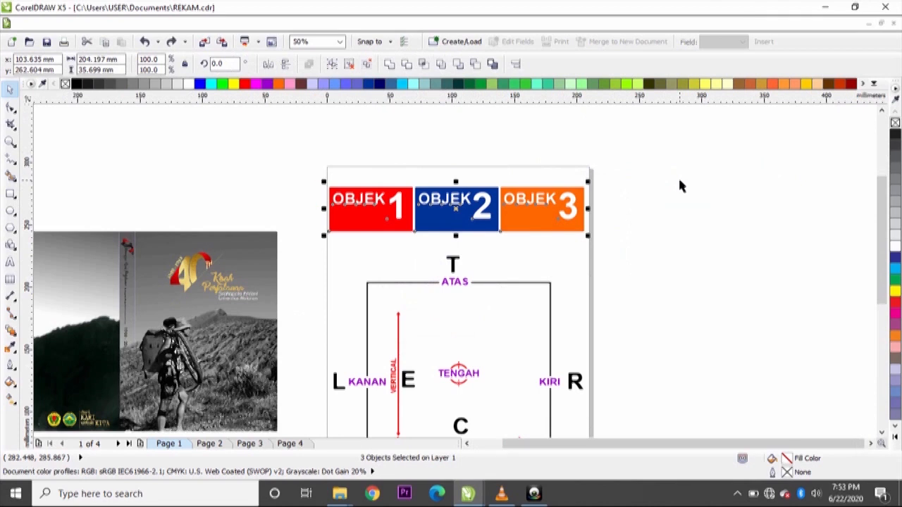
key(ctrl+shift+z)
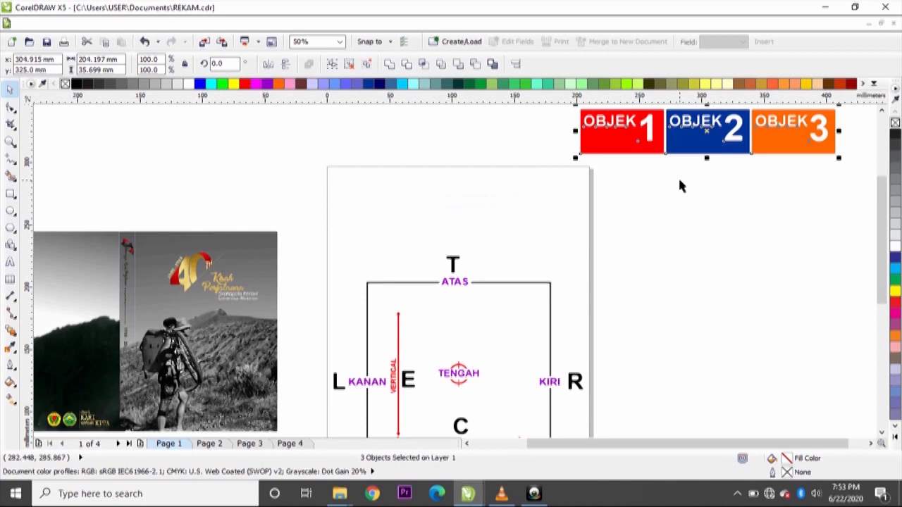
key(ctrl+q)
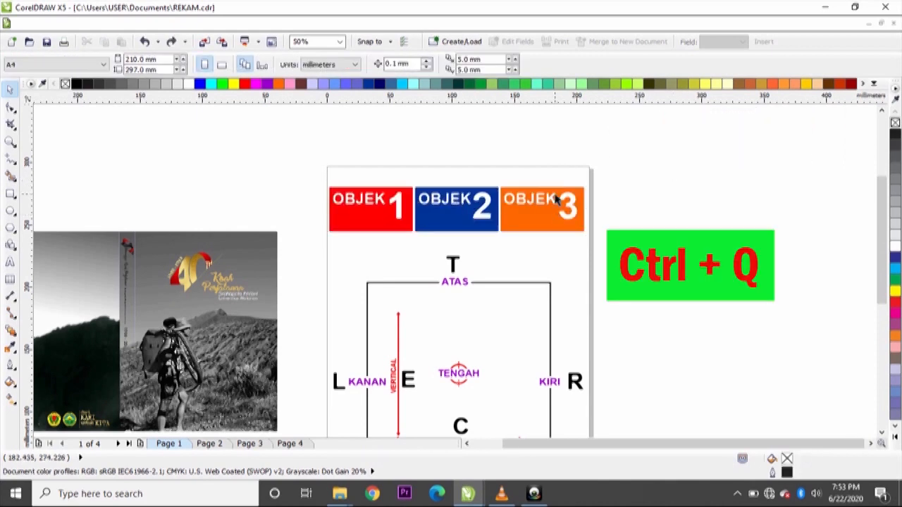
click(403, 210)
click(362, 141)
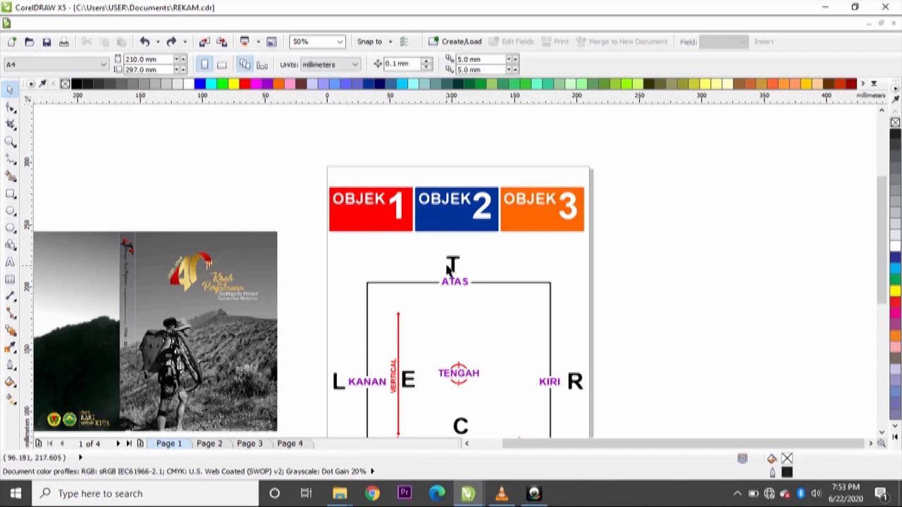
Place a copy of the letter T above the frame, to the right of the original
scroll(441, 210, down, 1)
click(445, 238)
scroll(444, 240, up, 2)
drag(431, 224, 515, 210)
right_click(515, 209)
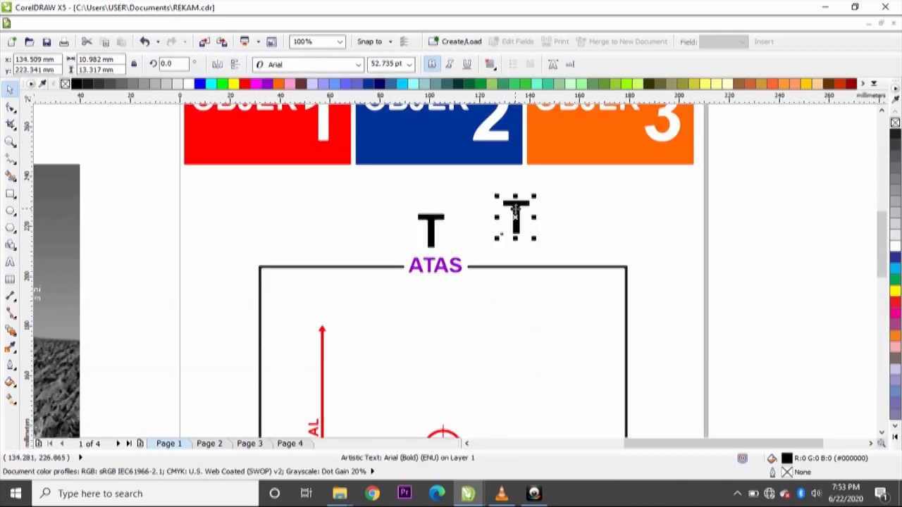
Replace the text of the copied letter T with "hhshs"
double_click(516, 209)
double_click(516, 211)
text(hhshs)
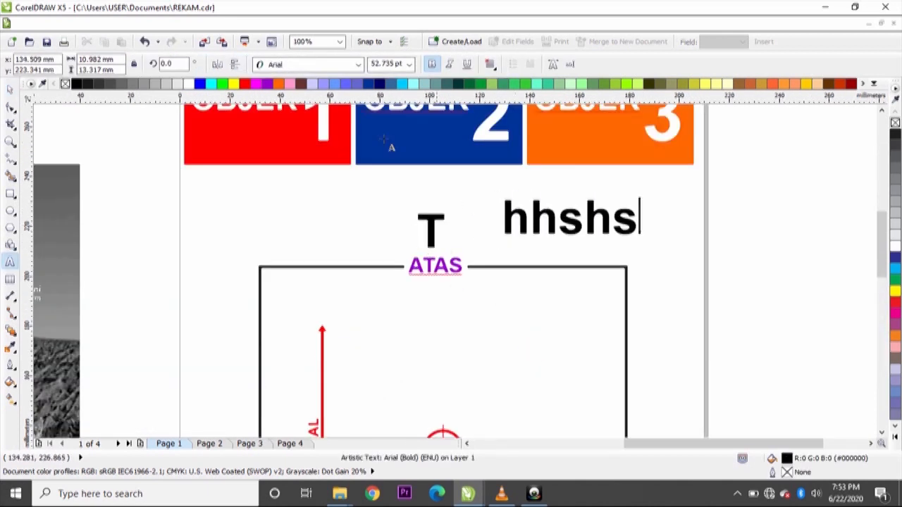
key(ctrl+space)
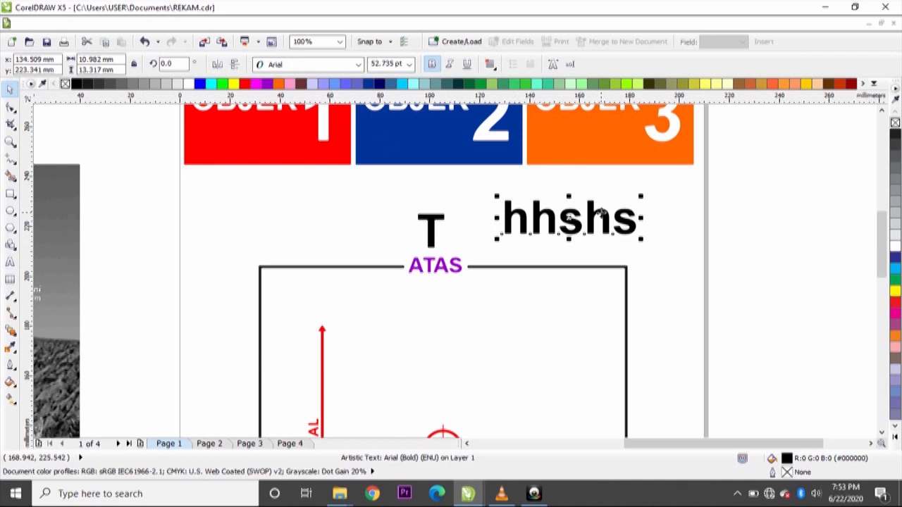
Convert the "hhshs" text to curves and distort its first h by pulling several nodes outward with the Shape tool
key(ctrl+q)
scroll(511, 201, up, 2)
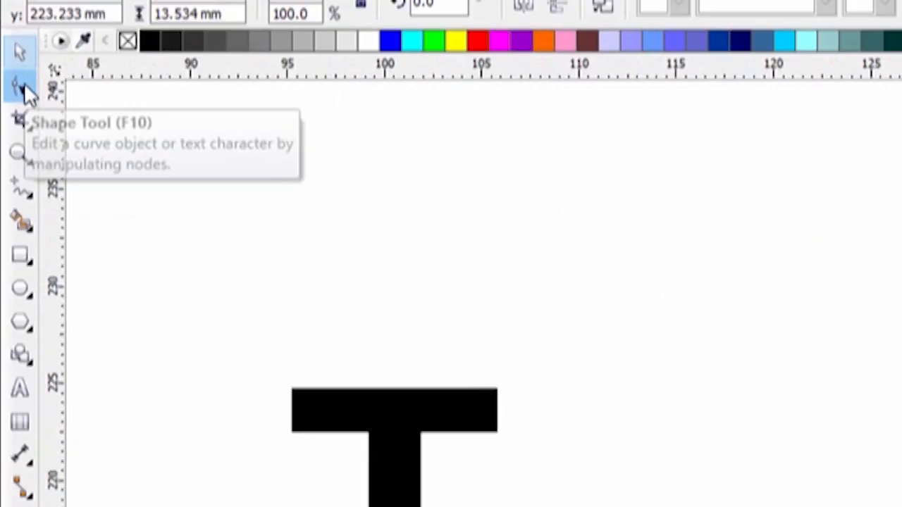
click(11, 105)
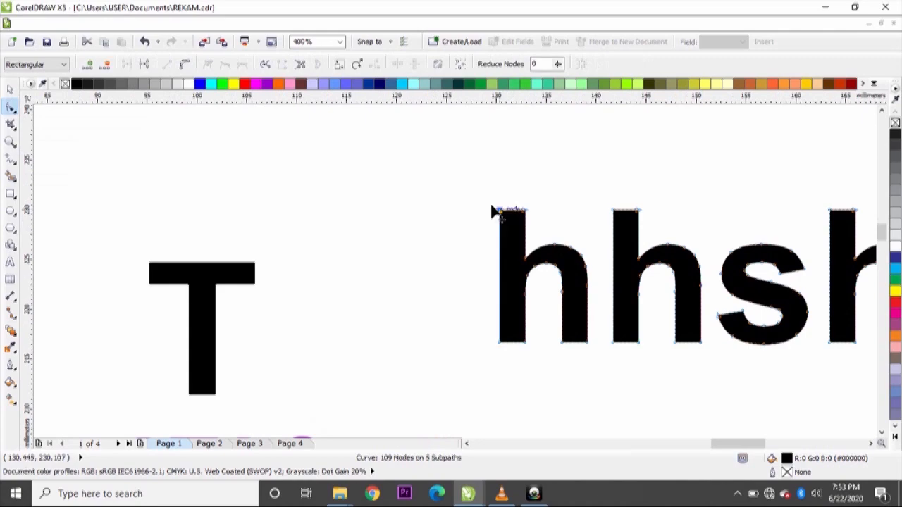
drag(497, 209, 446, 205)
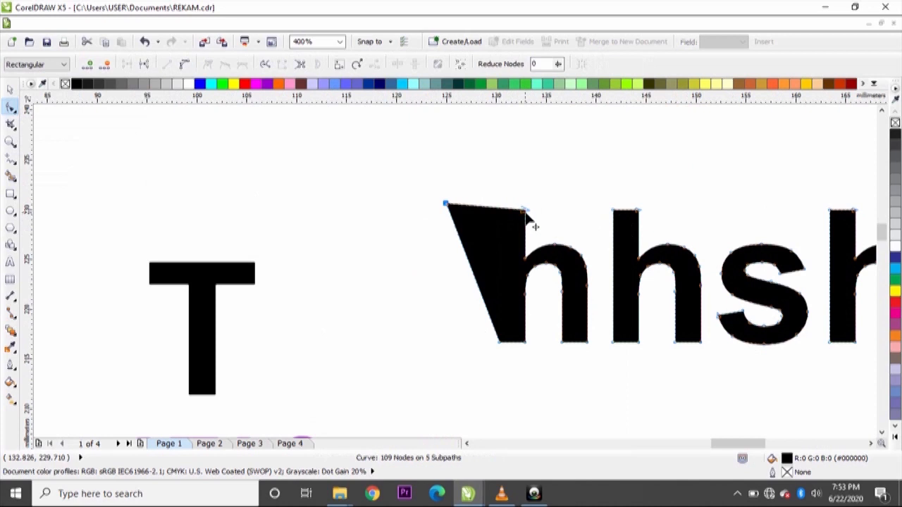
drag(526, 211, 549, 149)
drag(499, 342, 543, 395)
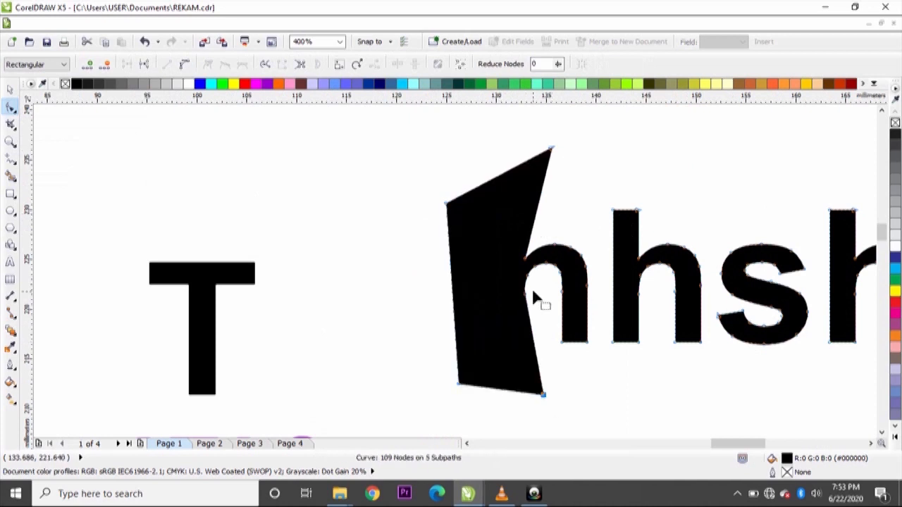
drag(525, 258, 585, 193)
click(10, 89)
scroll(346, 221, down, 2)
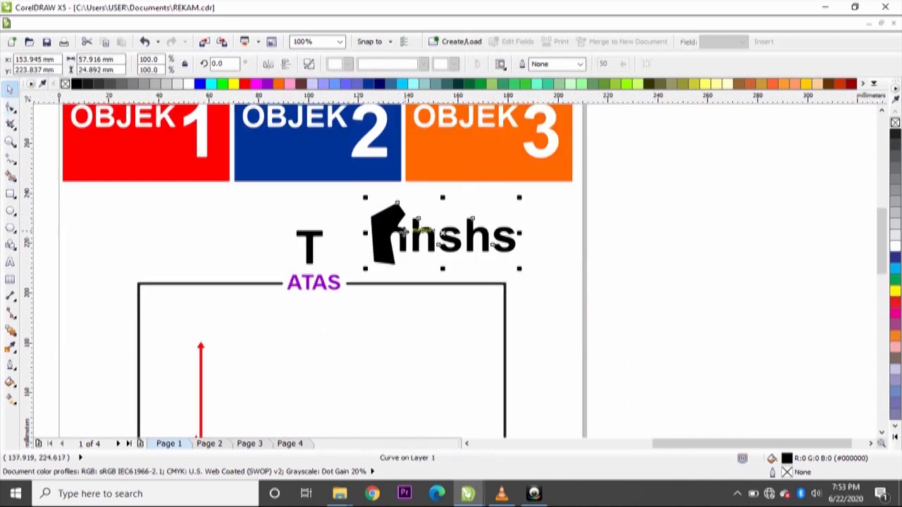
Select all three OBJEK boxes at the top of the page and group them
scroll(366, 204, up, 1)
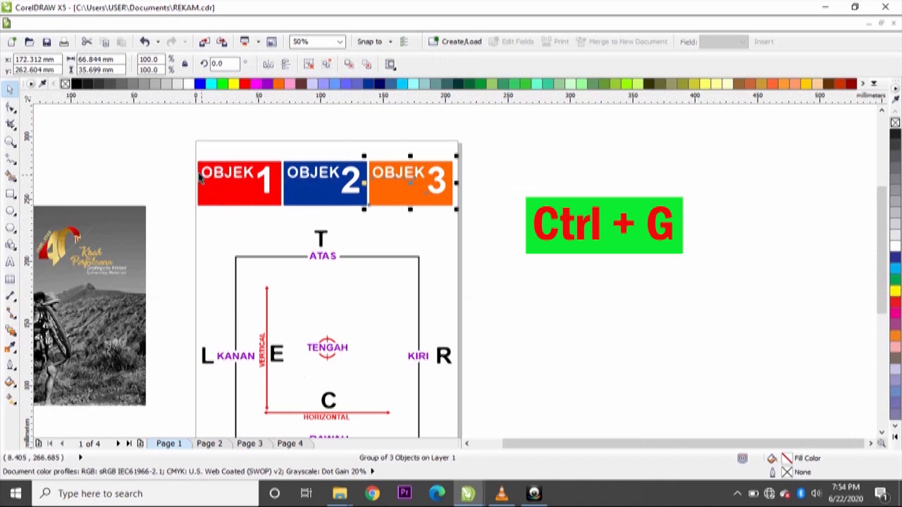
drag(172, 141, 520, 241)
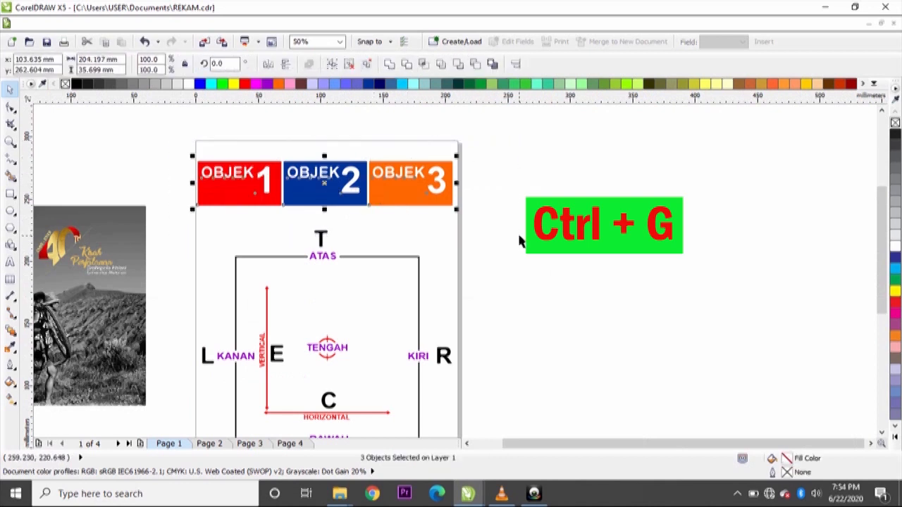
key(ctrl+g)
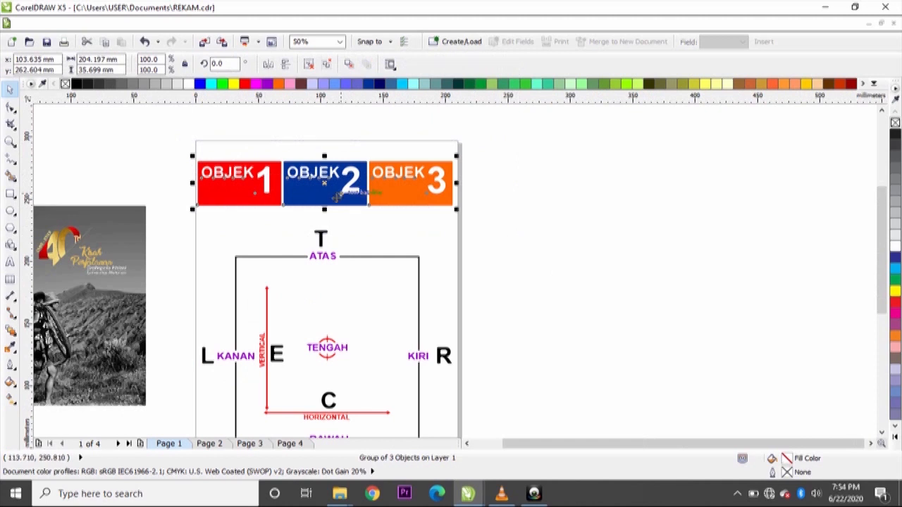
click(353, 216)
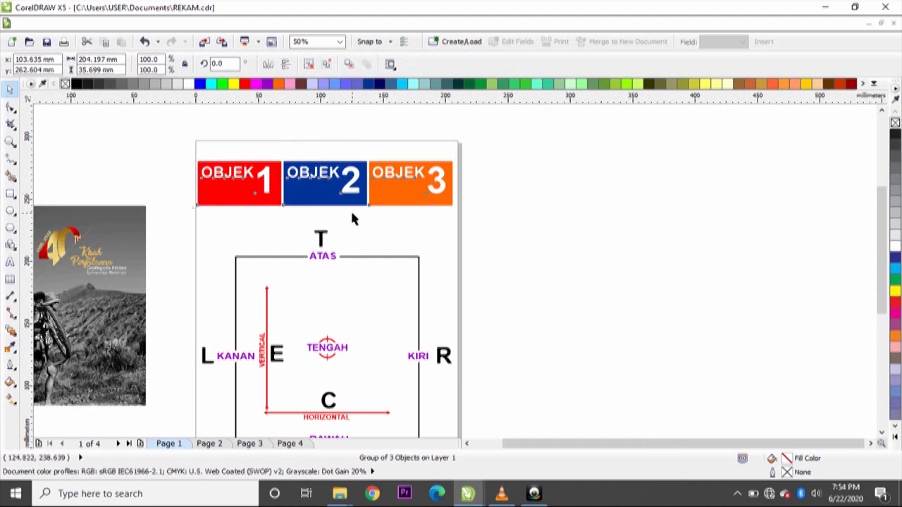
Move the grouped OBJEK boxes up and to the right, partly off the page, and undo the move
click(259, 184)
drag(255, 180, 508, 138)
key(ctrl+z)
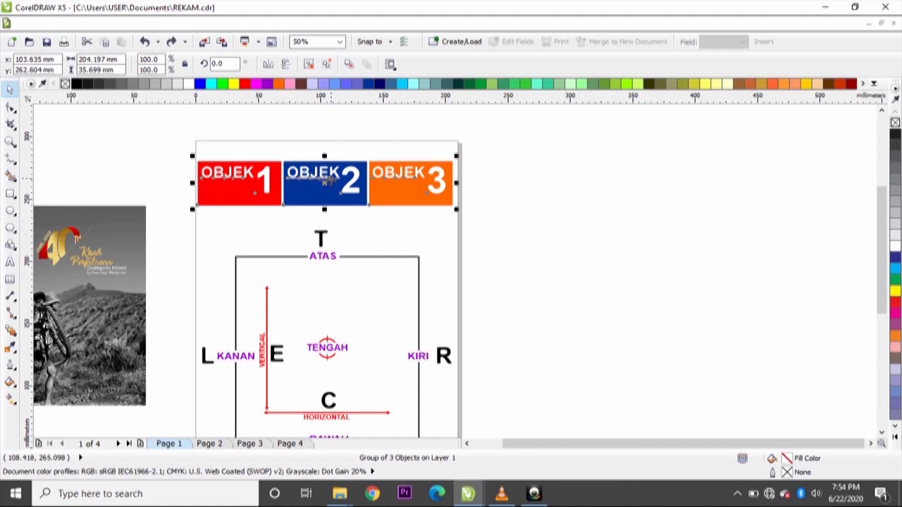
Move the OBJEK group right, completely off the page, and undo that move
click(399, 240)
drag(347, 204, 614, 159)
key(ctrl+z)
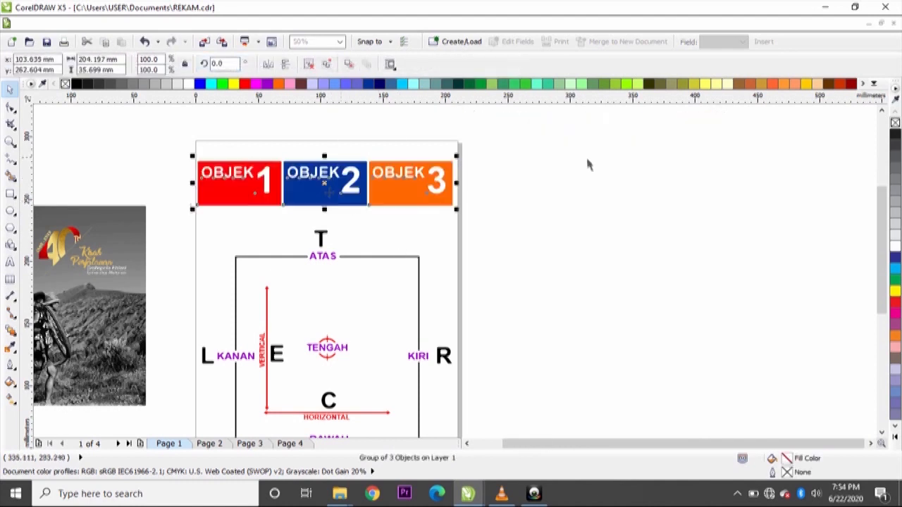
Ungroup the three OBJEK boxes and move OBJEK 1 up and left, OBJEK 2 upward and OBJEK 3 off the page to the right
key(ctrl+u)
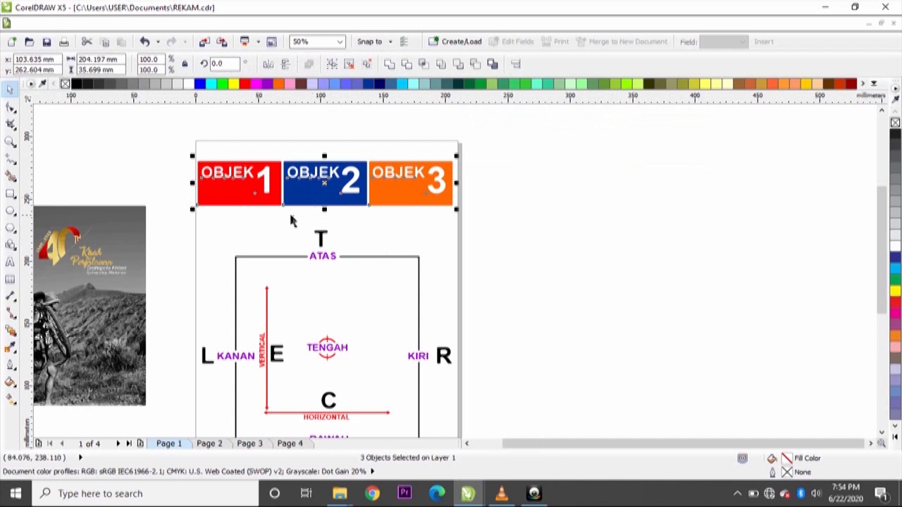
click(293, 221)
click(250, 201)
drag(249, 202, 166, 171)
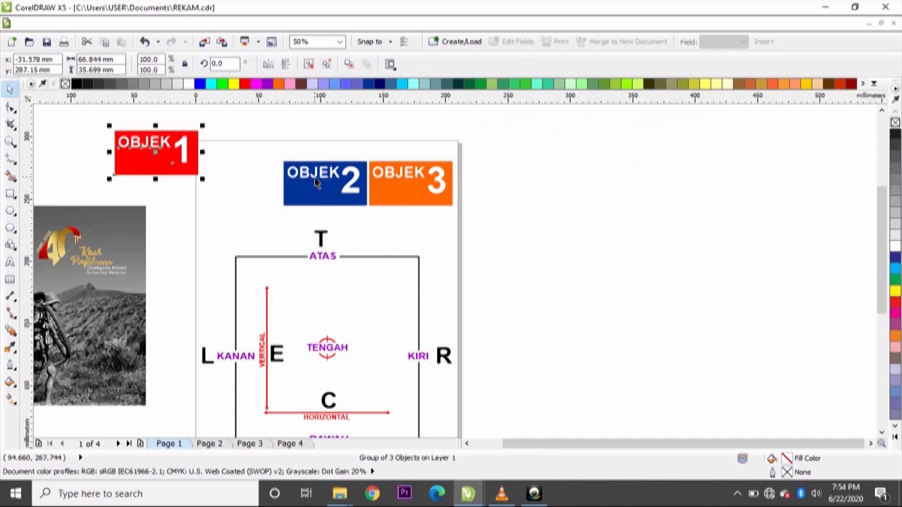
drag(317, 182, 357, 126)
drag(384, 184, 578, 184)
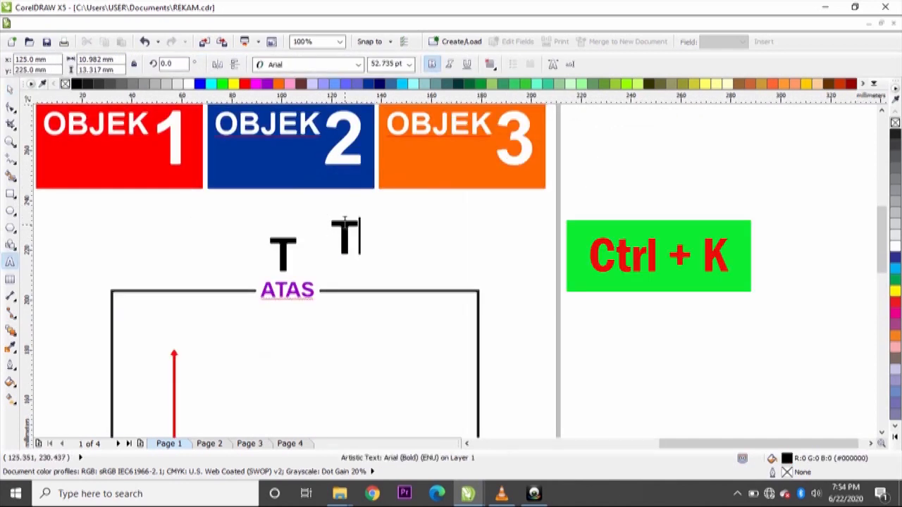
Complete the second letter T above ATAS to read "Terbilang", and move the text up and right before undoing that move
text(erbilang)
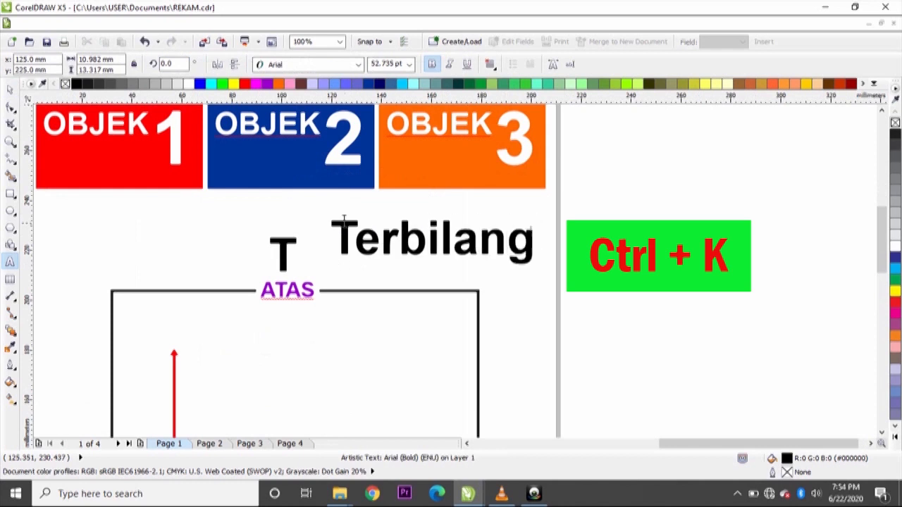
key(ctrl+space)
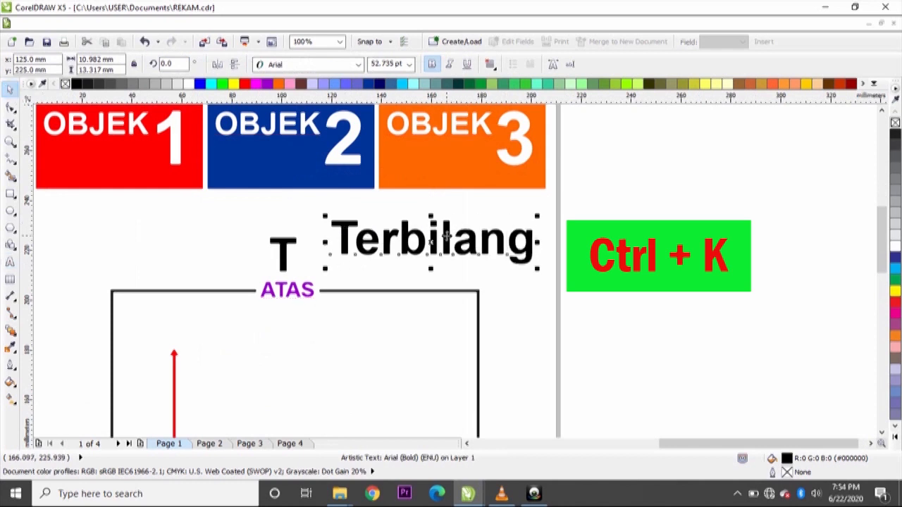
drag(431, 239, 528, 195)
key(ctrl+z)
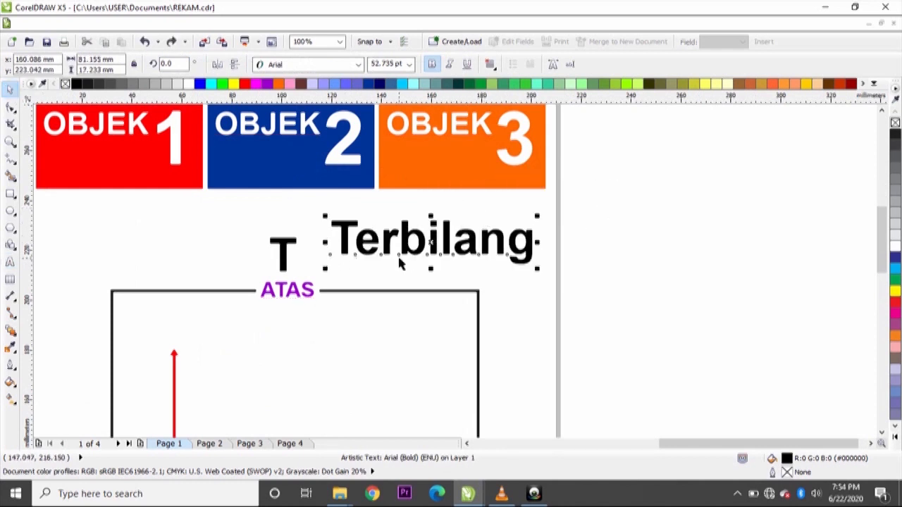
Break the "Terbilang" text apart into single letters and move its T up and its e down
key(ctrl+k)
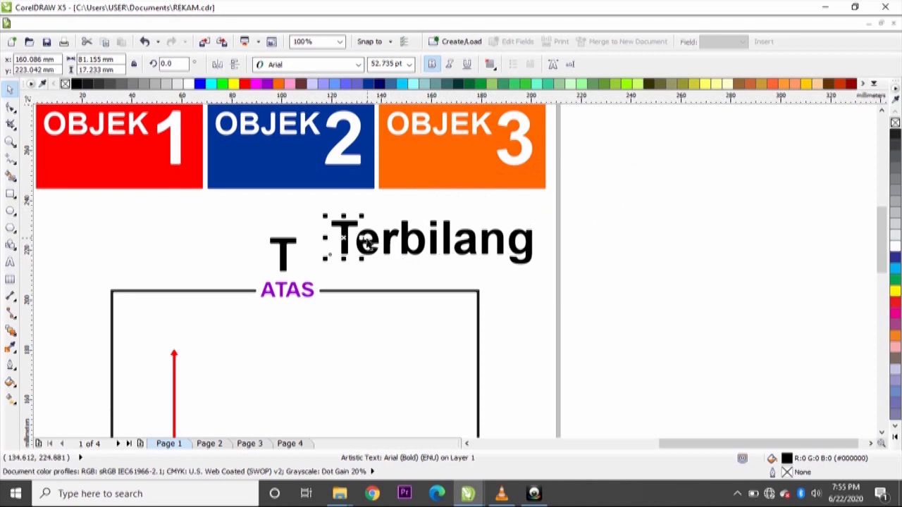
drag(347, 236, 336, 202)
drag(366, 244, 366, 263)
click(434, 260)
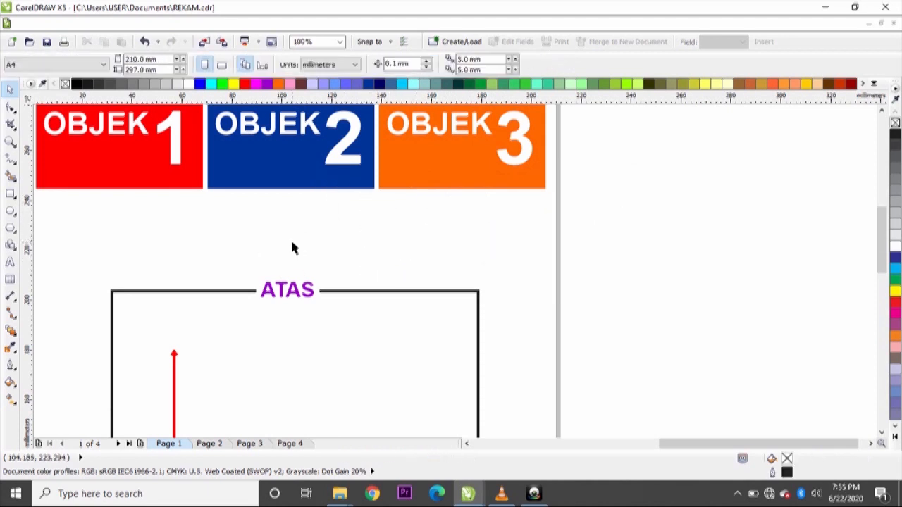
Move the OBJEK 1 and OBJEK 3 boxes over OBJEK 2 so all three overlap in a row
scroll(346, 249, down, 1)
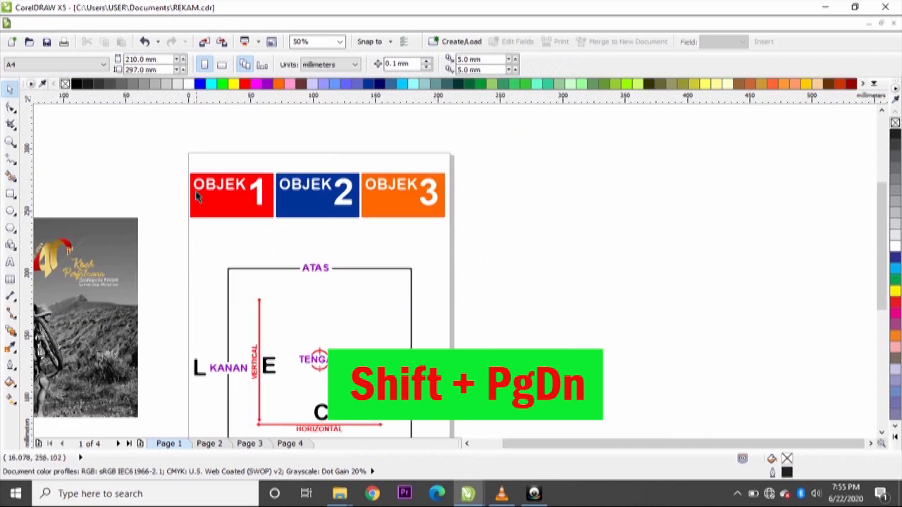
scroll(191, 178, up, 1)
click(280, 202)
click(407, 219)
drag(312, 239, 407, 209)
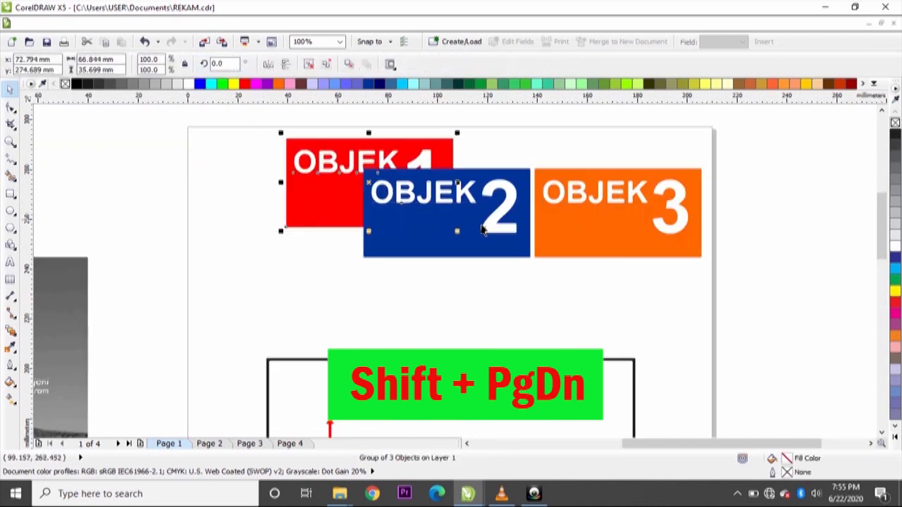
drag(652, 235, 516, 186)
drag(328, 225, 328, 257)
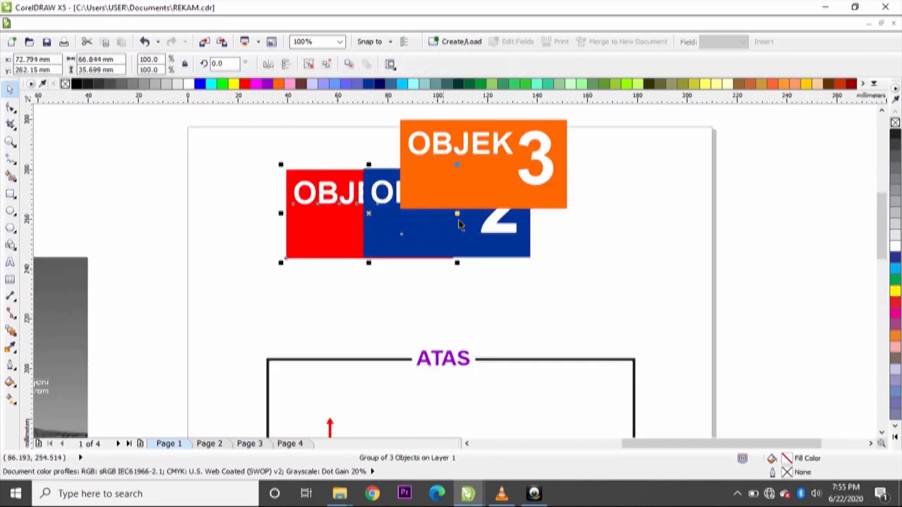
drag(536, 184, 559, 241)
Send the orange OBJEK 3 box to the back, behind the other two boxes
click(599, 278)
click(333, 244)
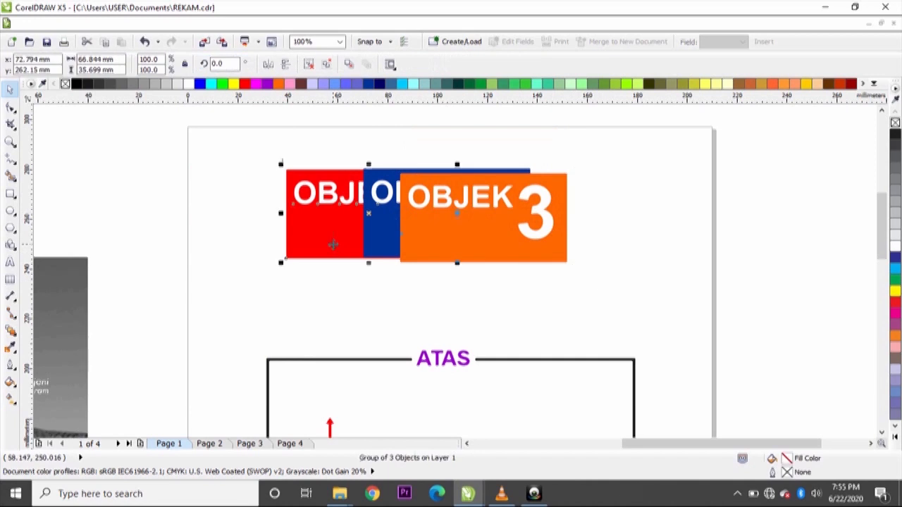
click(473, 238)
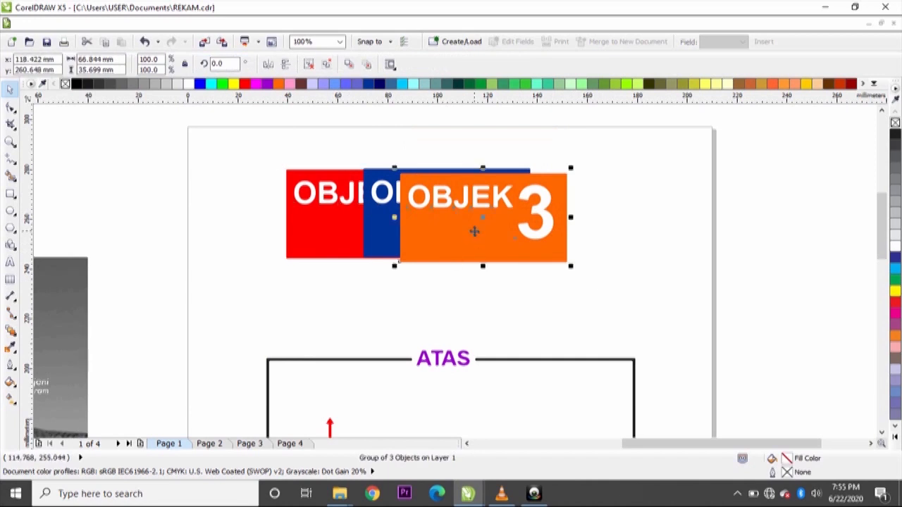
key(shift+Page_Down)
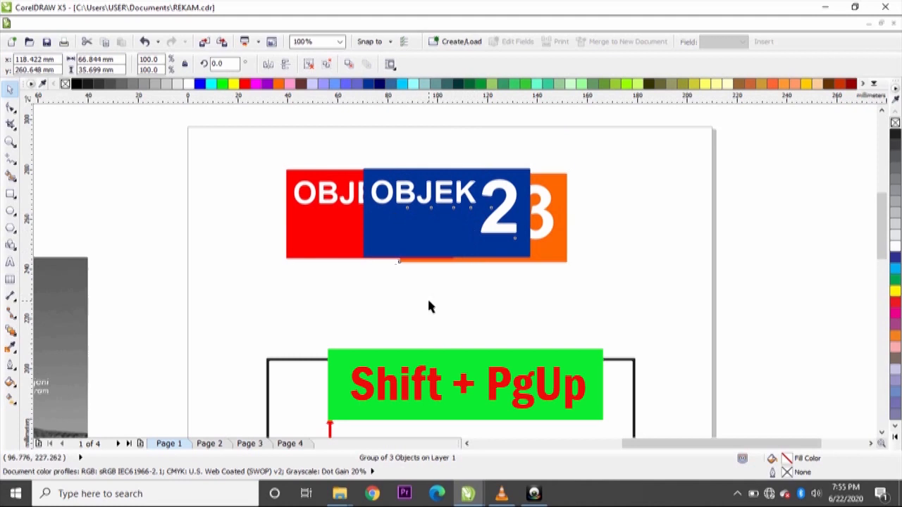
click(427, 297)
Bring the red OBJEK 1 box to the front of the overlapping boxes
click(550, 218)
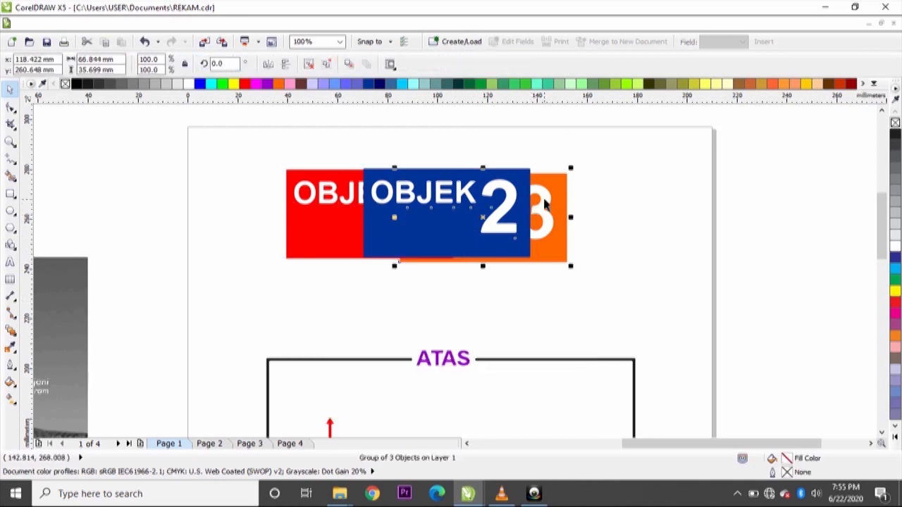
click(343, 227)
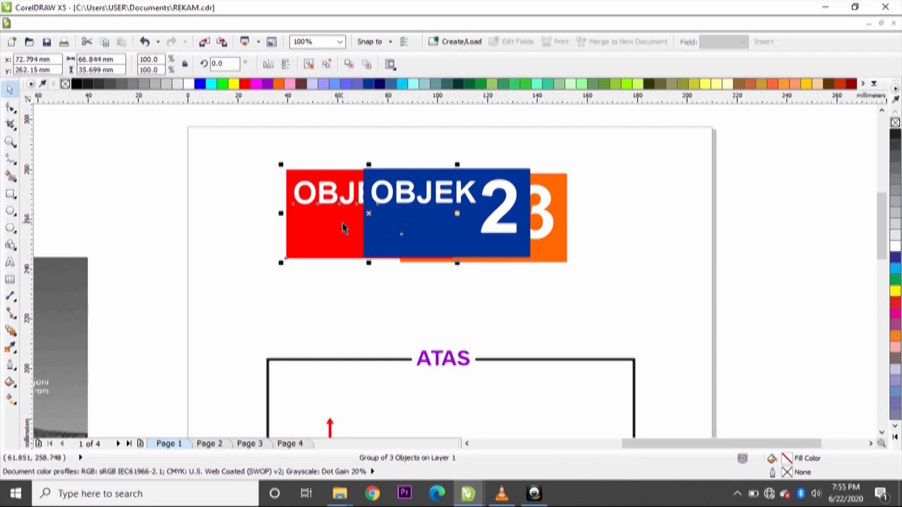
key(shift+Page_Up)
key(ctrl+Page_Down)
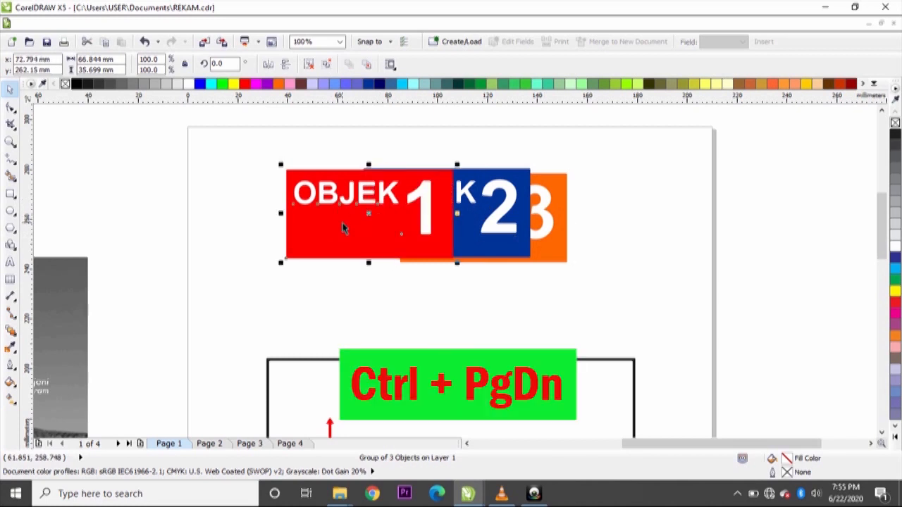
Send the blue OBJEK 2 box behind the orange OBJEK 3 box
click(450, 305)
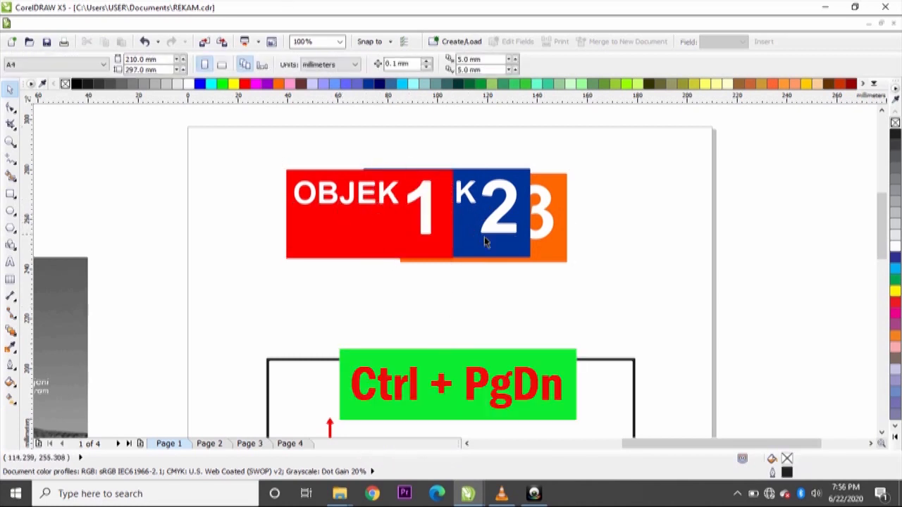
click(391, 242)
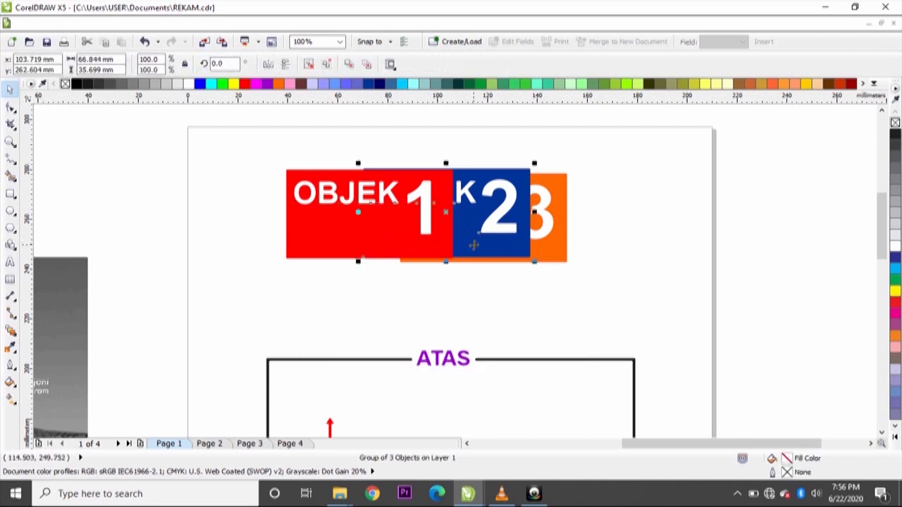
key(shift+Page_Down)
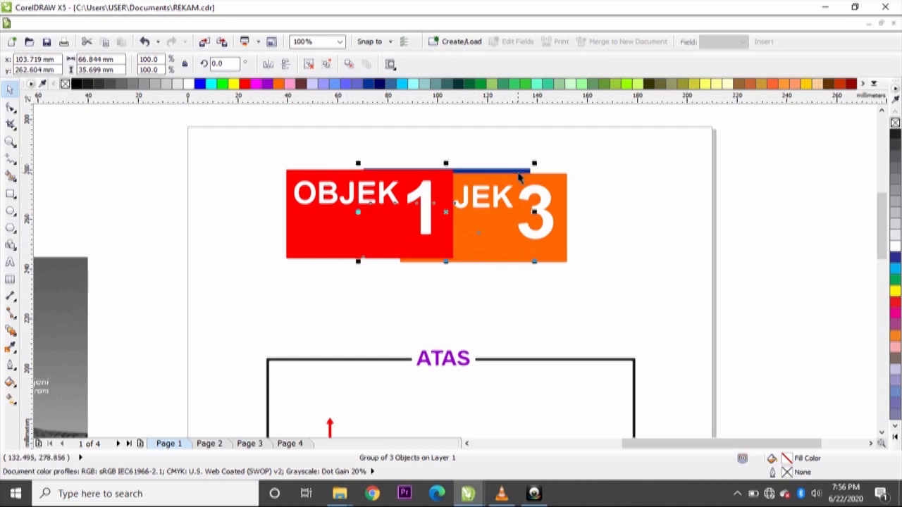
Move the blue OBJEK 2 box upward and bring the orange OBJEK 3 box in front of the red OBJEK 1 box
drag(519, 174, 514, 165)
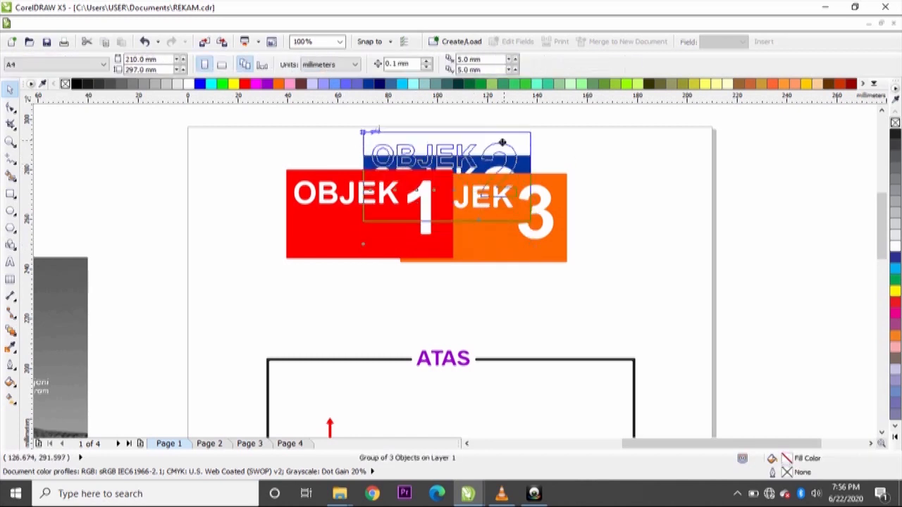
click(415, 163)
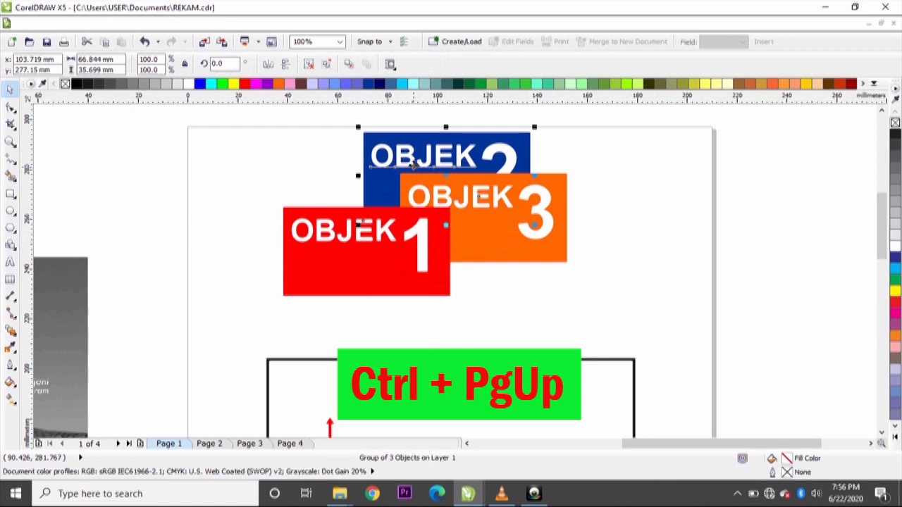
click(485, 259)
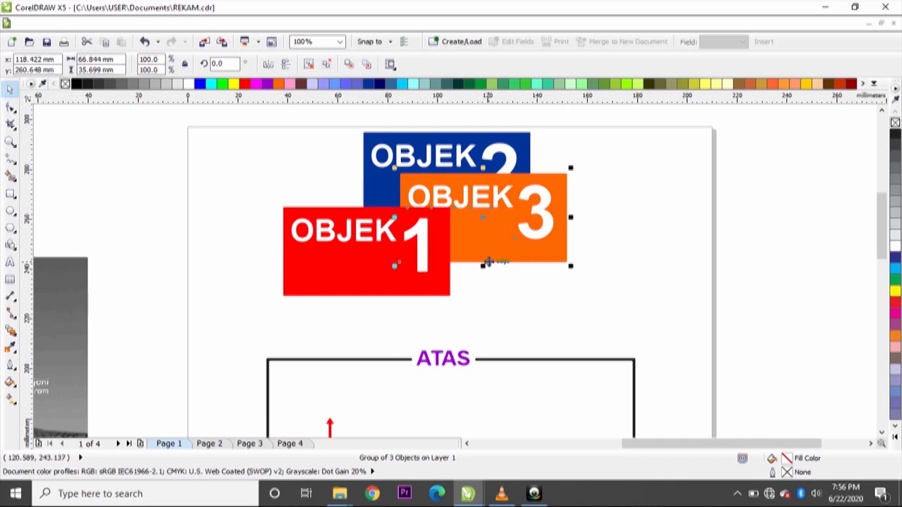
key(shift+Page_Up)
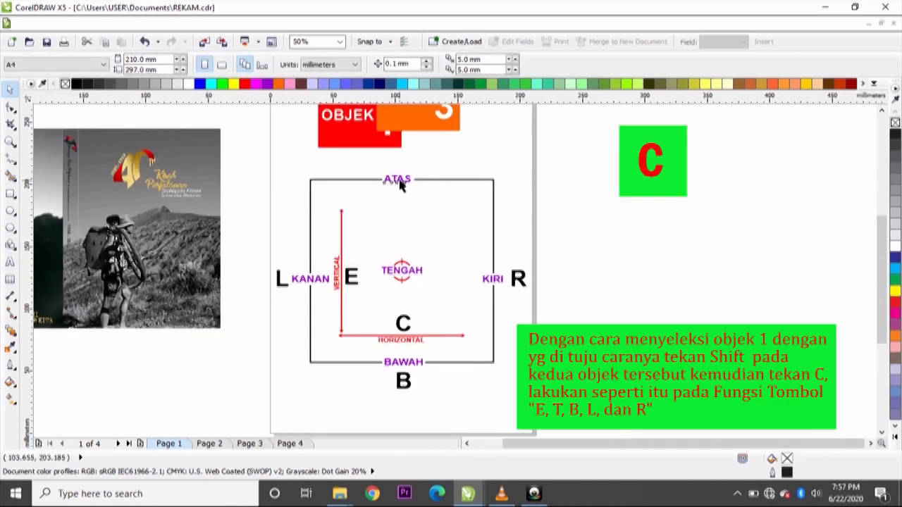
Draw a square about 20 by 20 mm on the page to the right of the overlapping OBJEK boxes
scroll(422, 269, down, 1)
click(467, 234)
scroll(432, 223, up, 1)
click(10, 194)
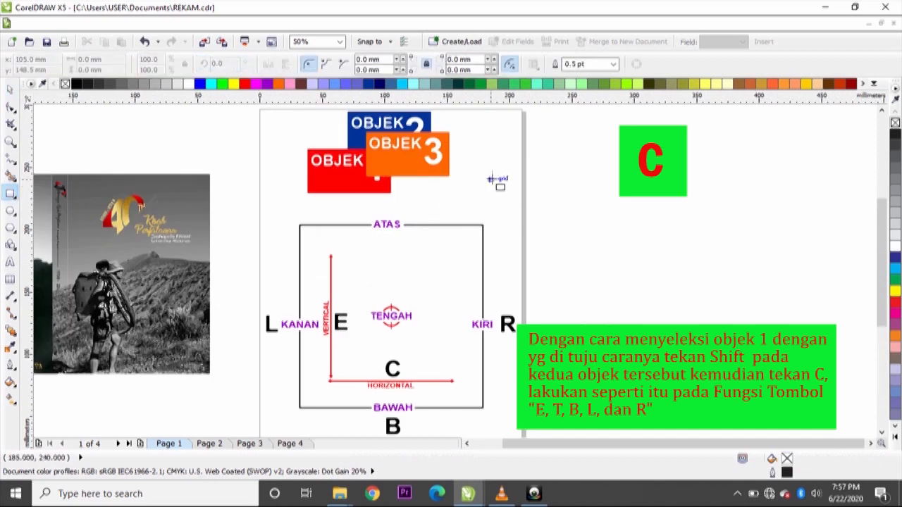
drag(488, 158, 526, 188)
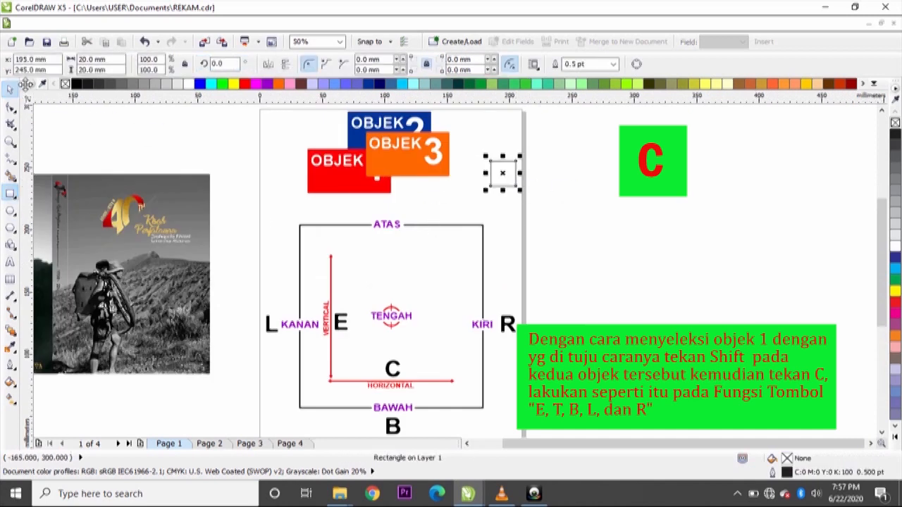